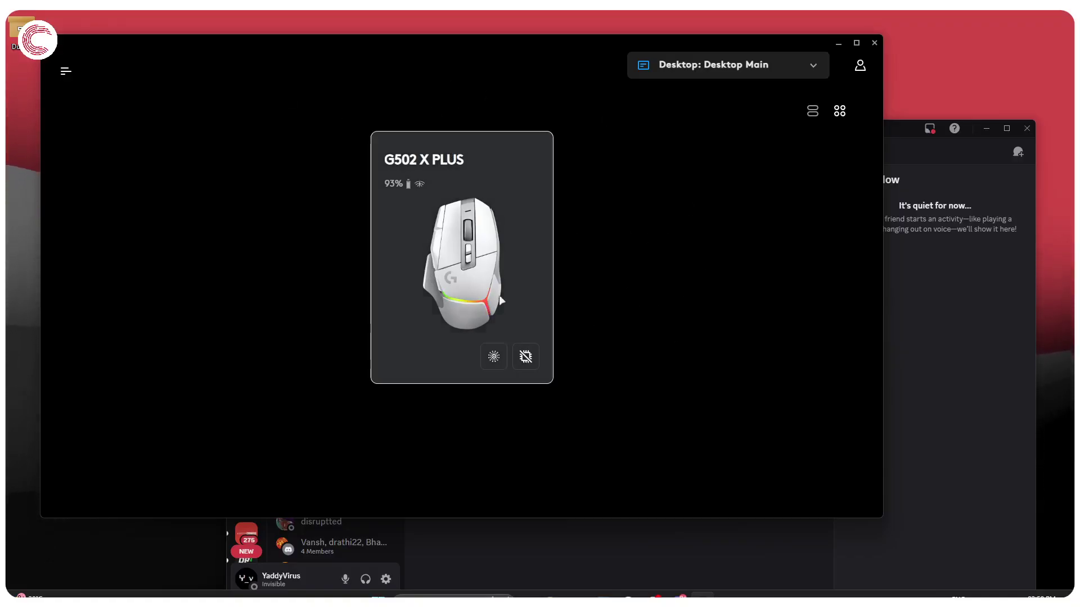
# - Open the G502 X PLUS profile management page listing Desktop Main, Copy Paster and Default
pyautogui.click(439, 258)
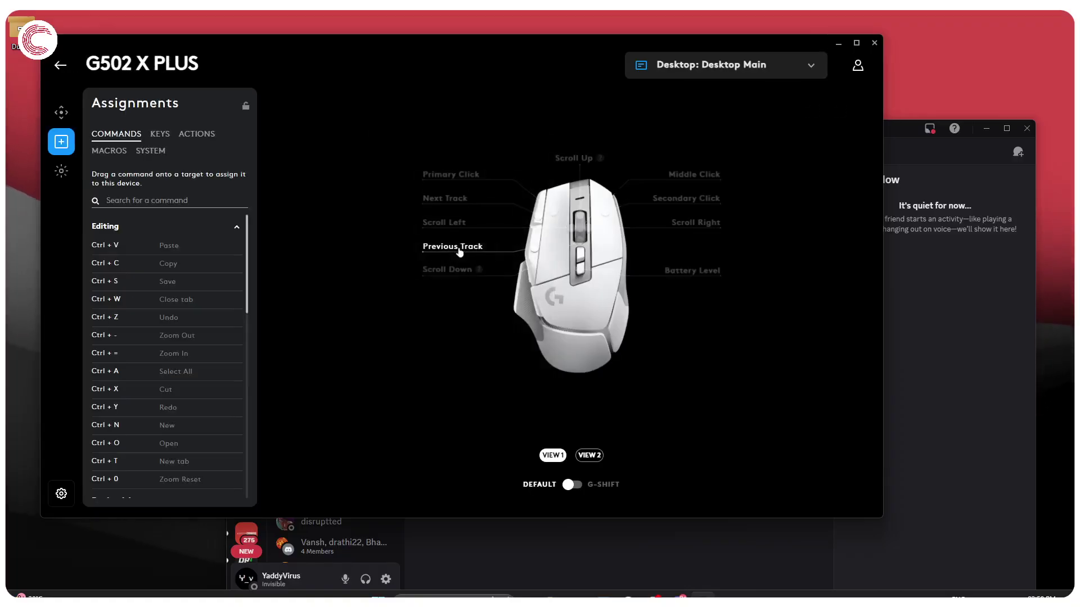
pyautogui.click(708, 65)
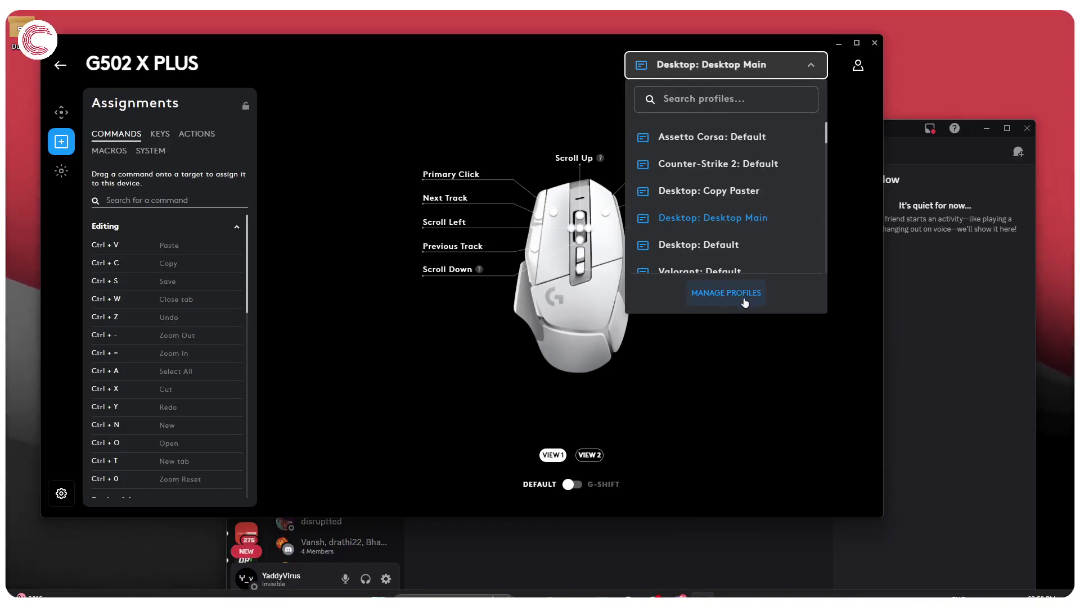
pyautogui.click(725, 292)
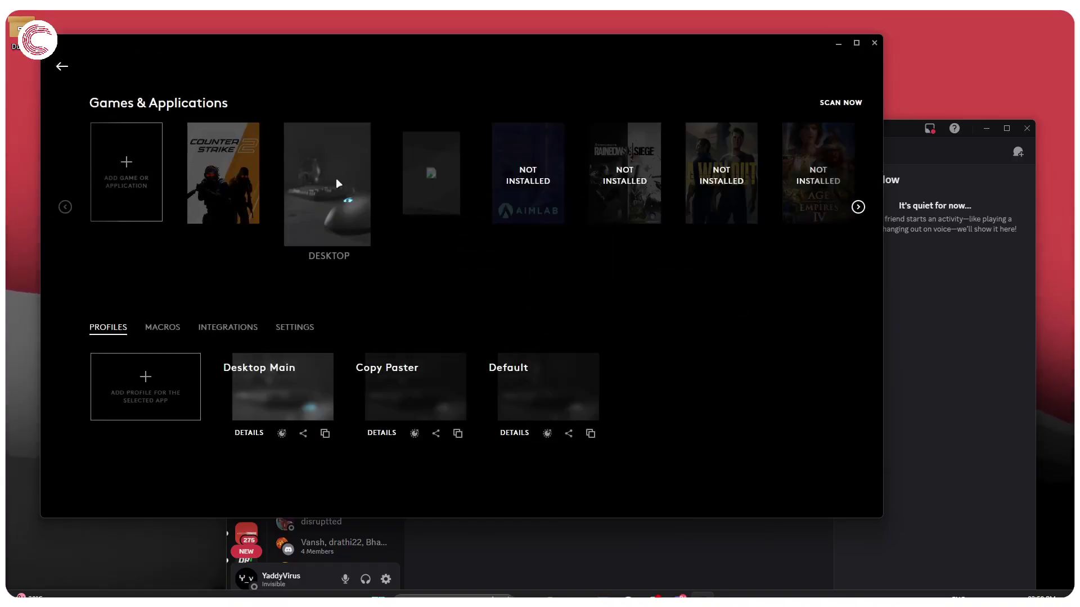
pyautogui.click(229, 328)
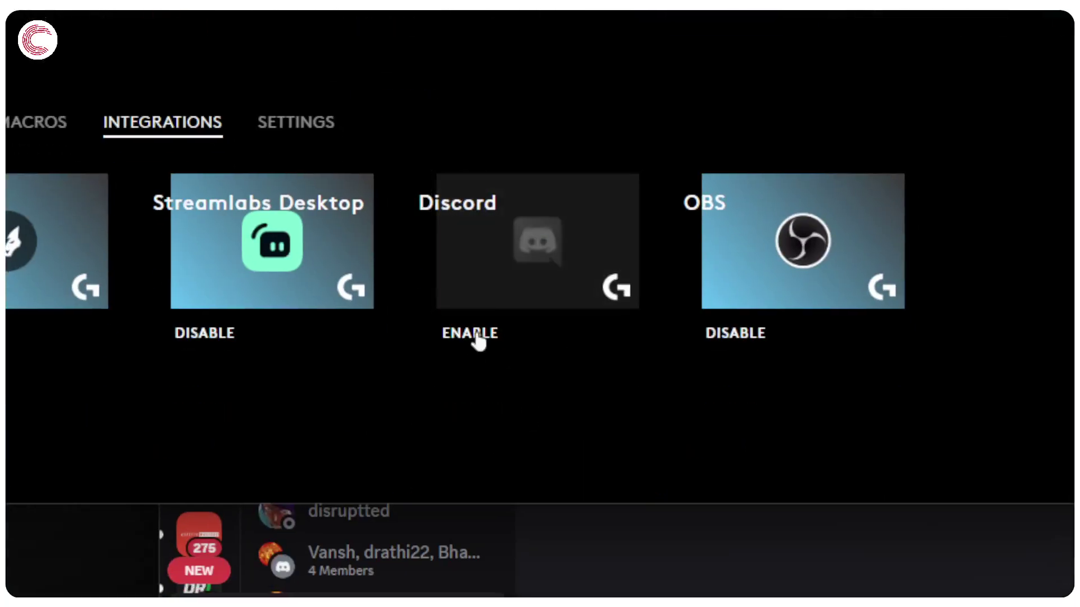
pyautogui.click(478, 338)
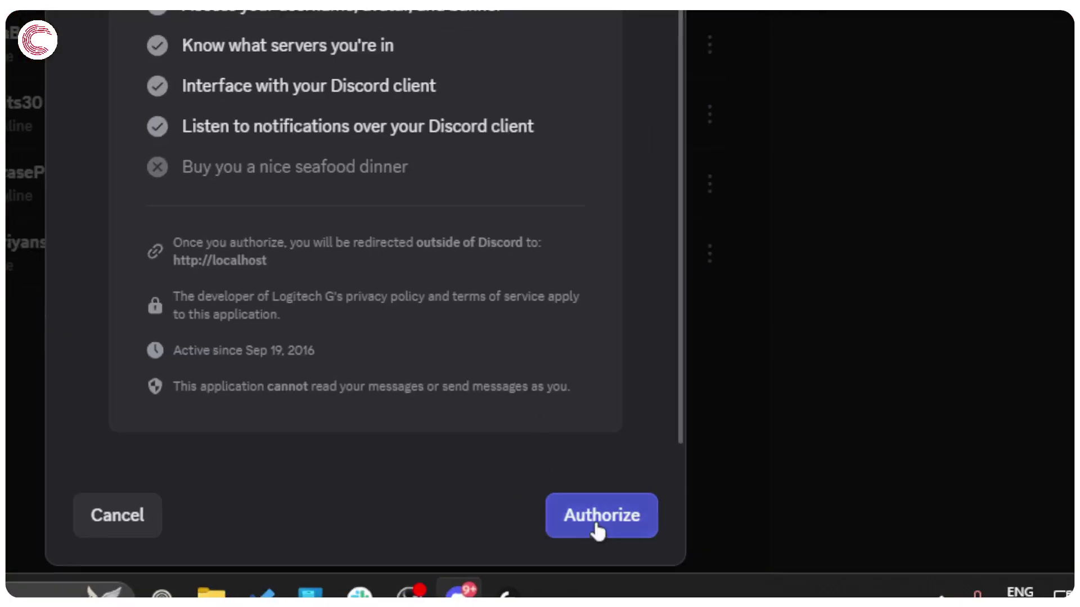
# - Approve Logitech G's account access request in the Discord authorization prompt
pyautogui.click(598, 528)
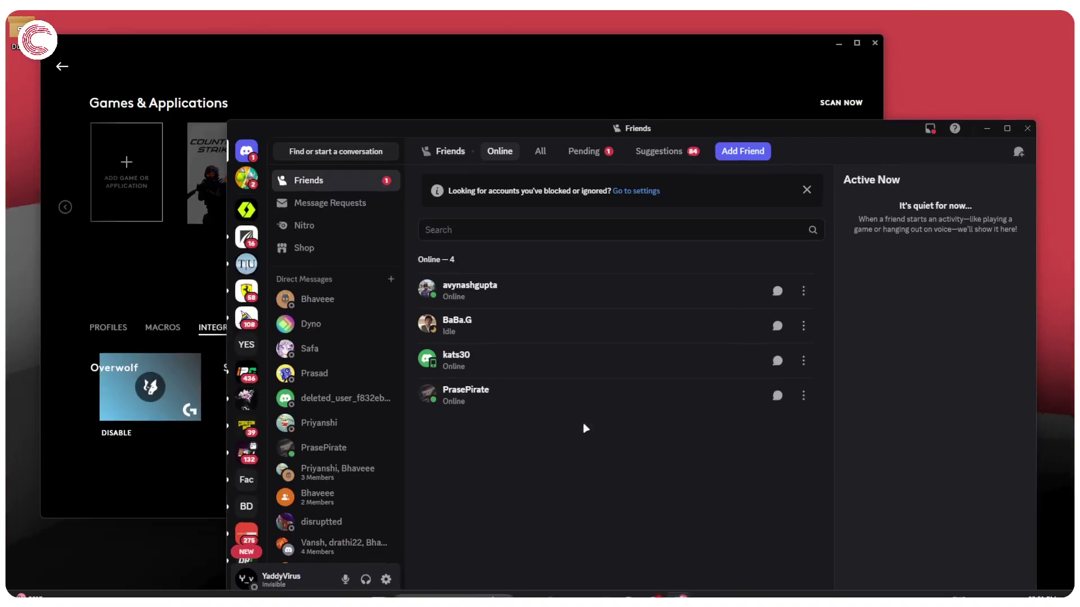
pyautogui.click(168, 464)
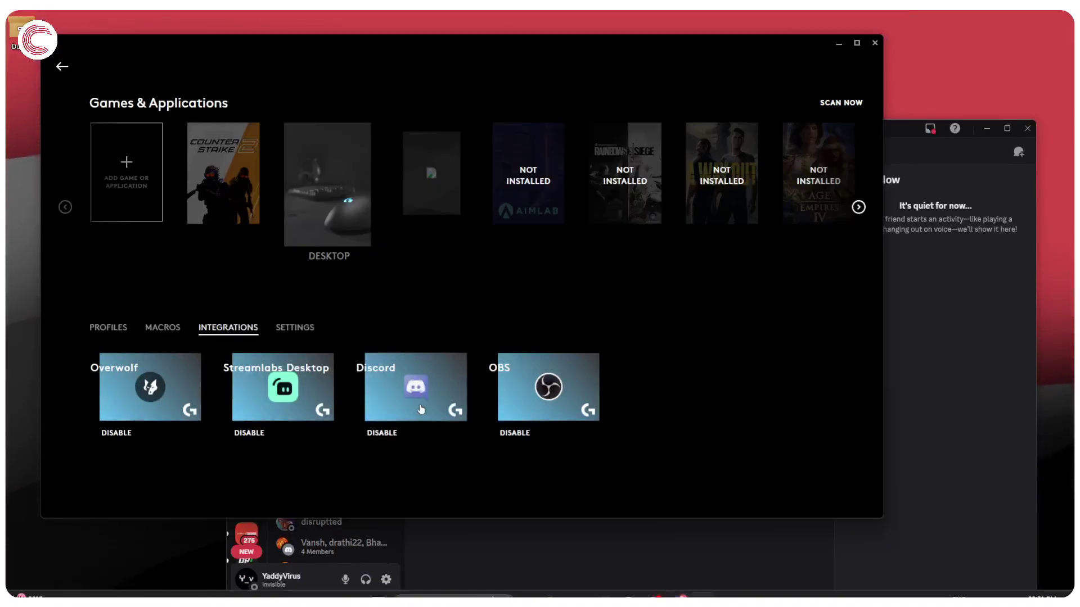
pyautogui.click(417, 389)
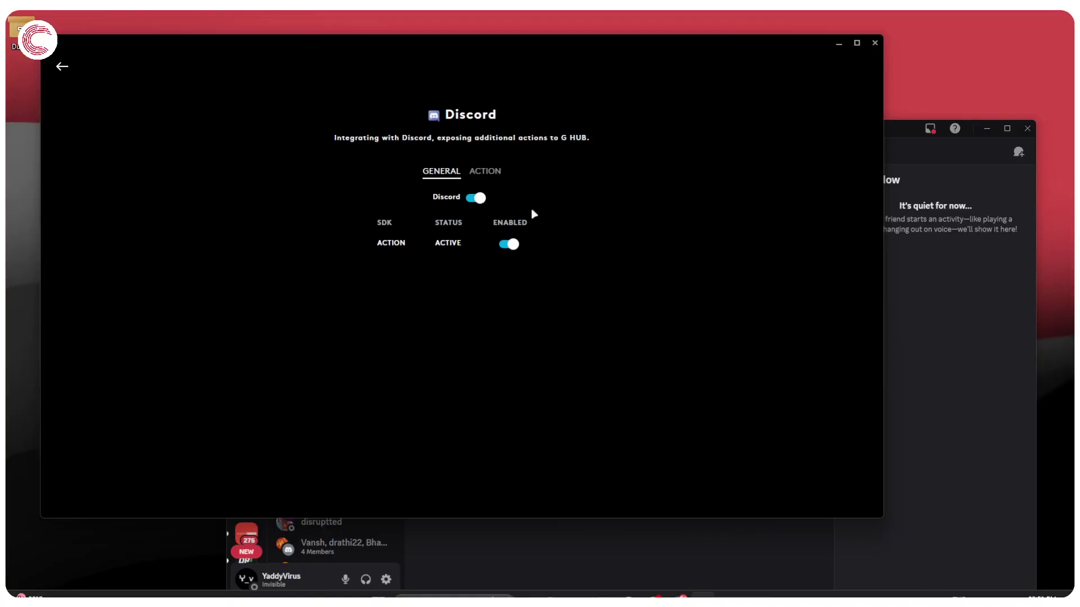
pyautogui.click(485, 171)
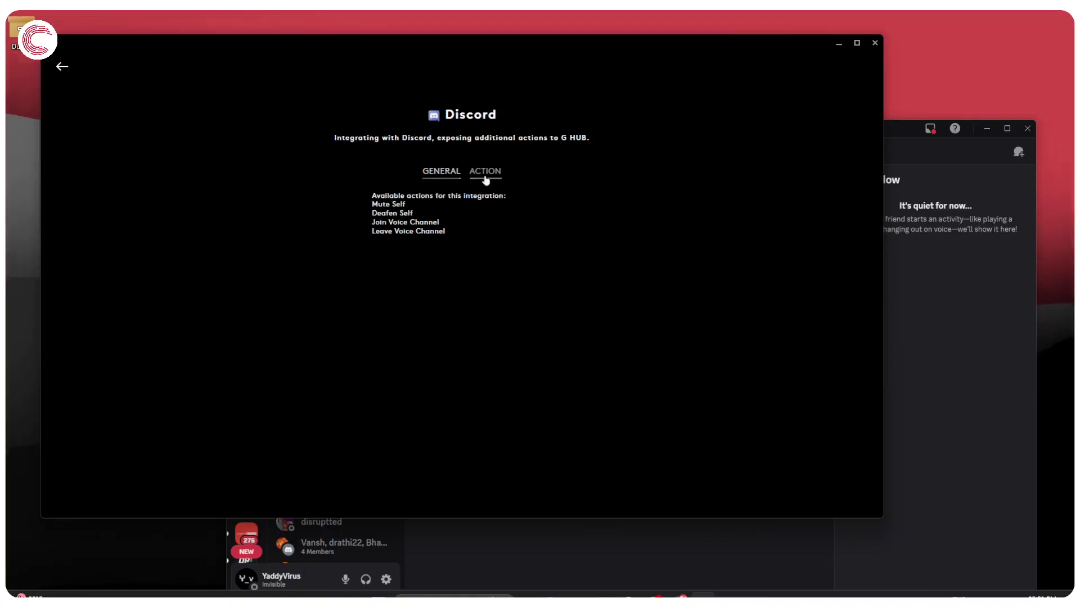
pyautogui.click(441, 171)
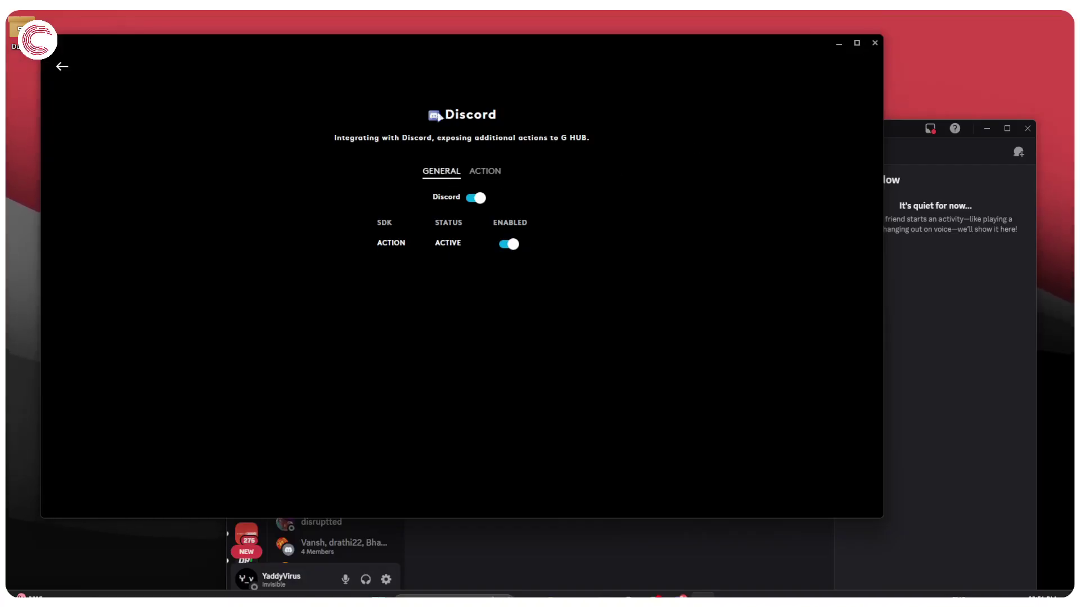
pyautogui.click(62, 67)
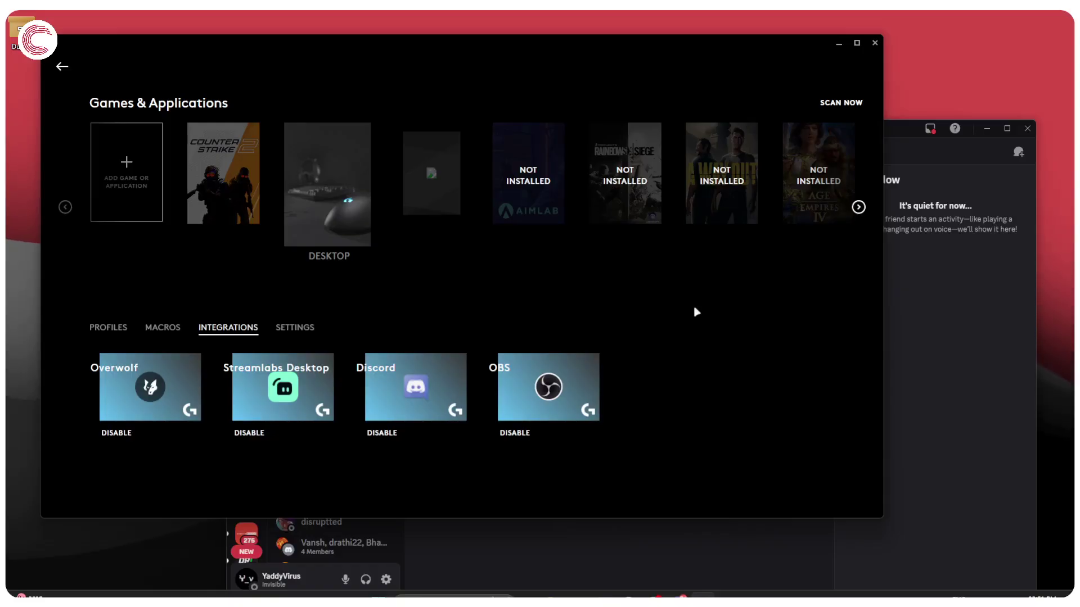
# - Raise the Discord window and go to the Authorized Apps list in User Settings
pyautogui.click(716, 554)
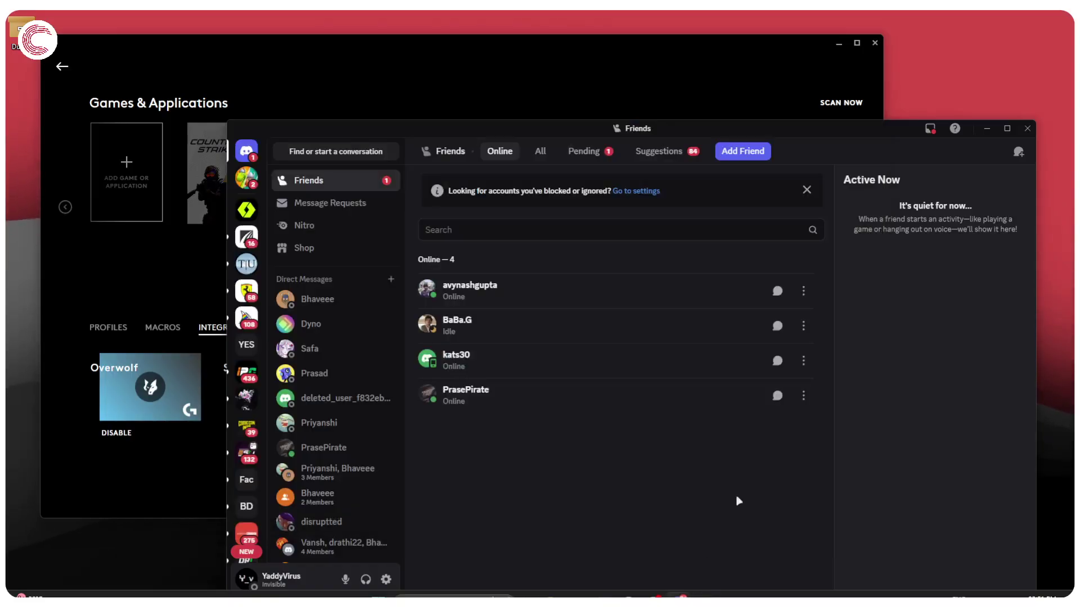
pyautogui.moveTo(618, 128); pyautogui.dragTo(591, 69)
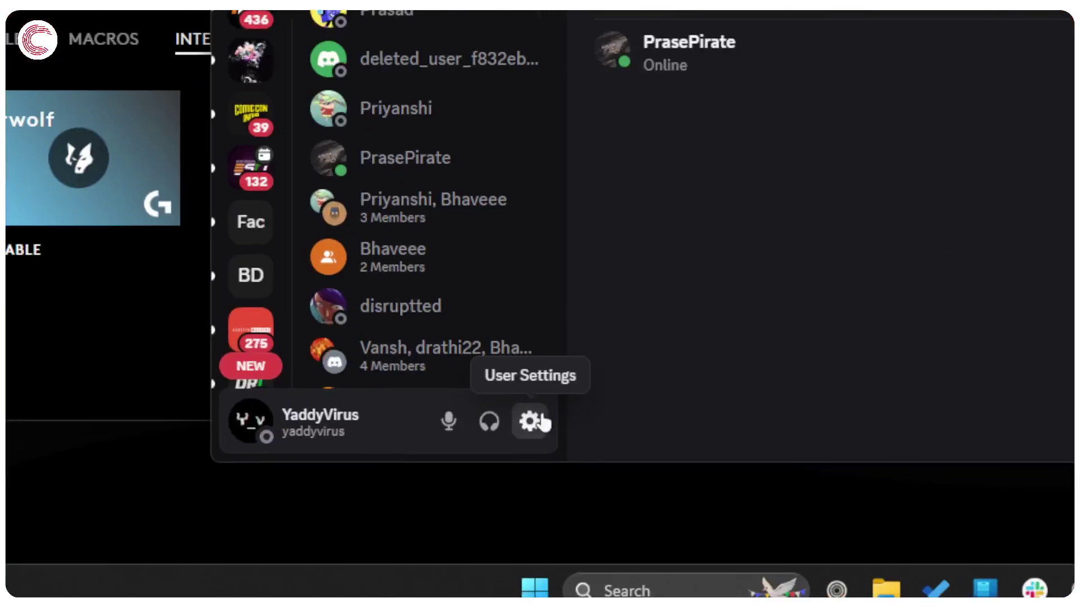
pyautogui.click(532, 421)
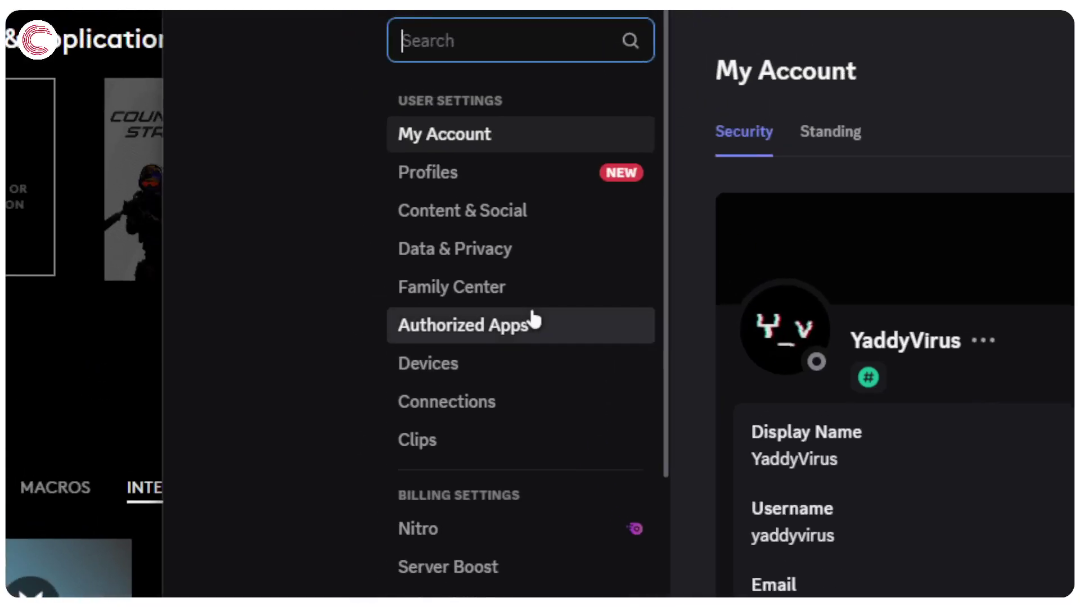
pyautogui.click(529, 316)
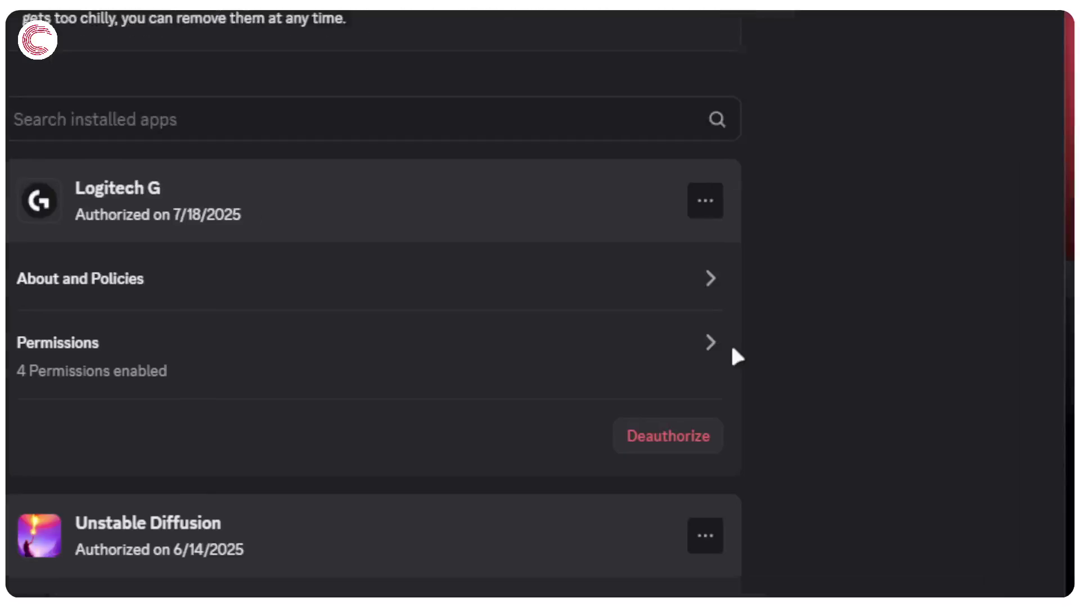
# - Review Logitech G's four permissions and details, then open and dismiss its options menu
pyautogui.click(970, 437)
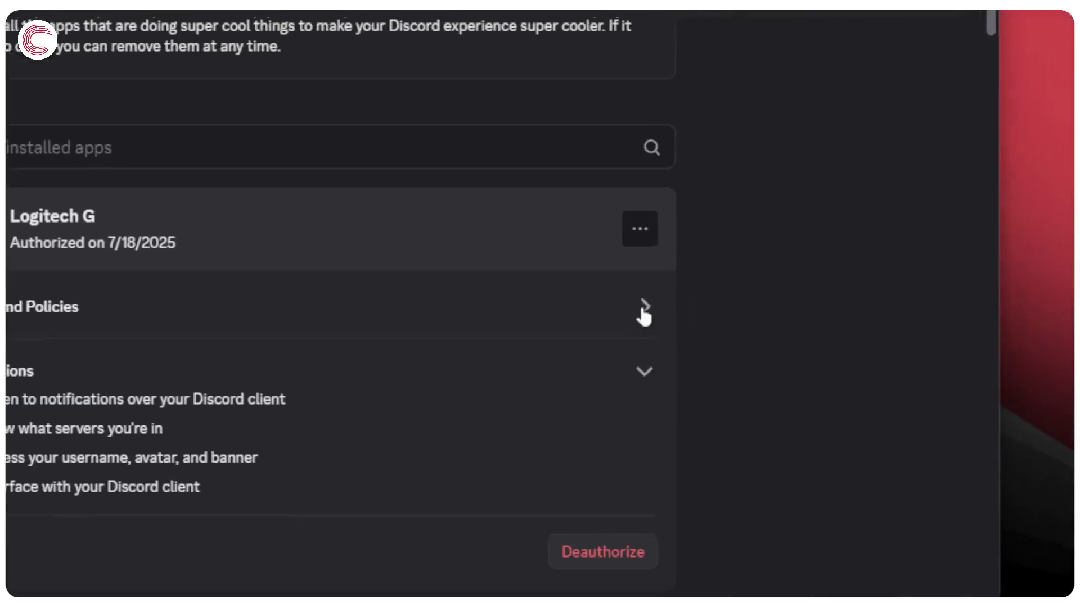
pyautogui.click(642, 311)
pyautogui.click(623, 368)
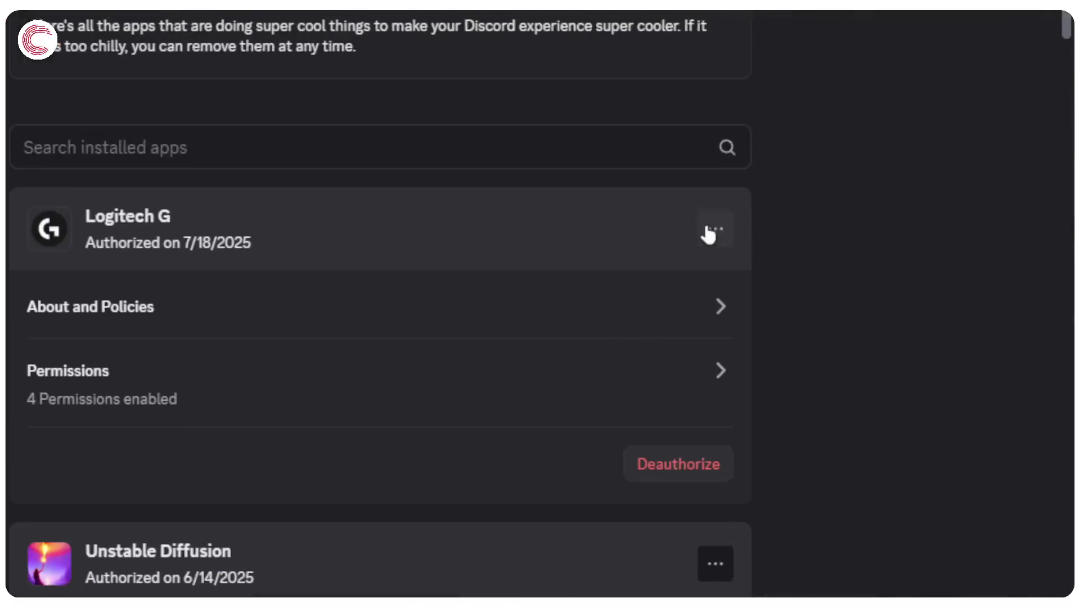
pyautogui.click(623, 237)
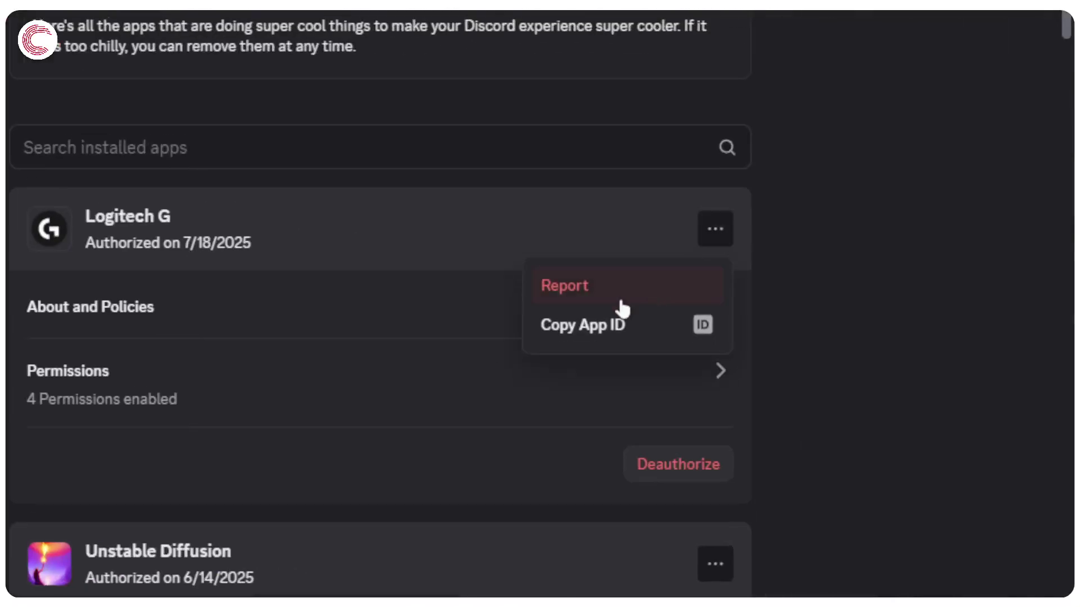
pyautogui.click(612, 337)
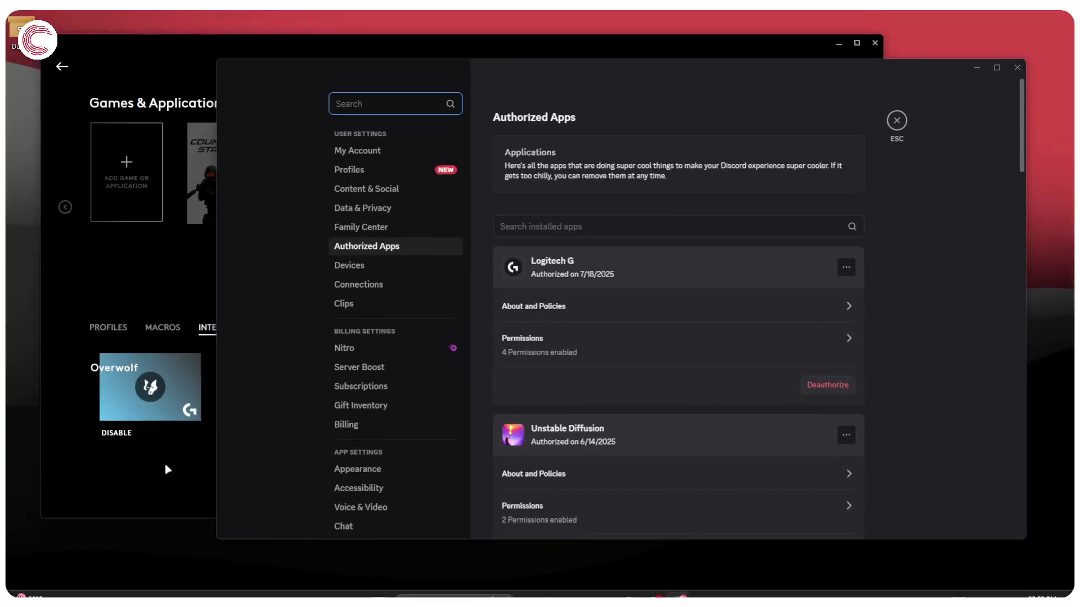
# - Return to G HUB's Integrations tab showing Overwolf, Streamlabs Desktop, Discord and OBS enabled
pyautogui.click(167, 469)
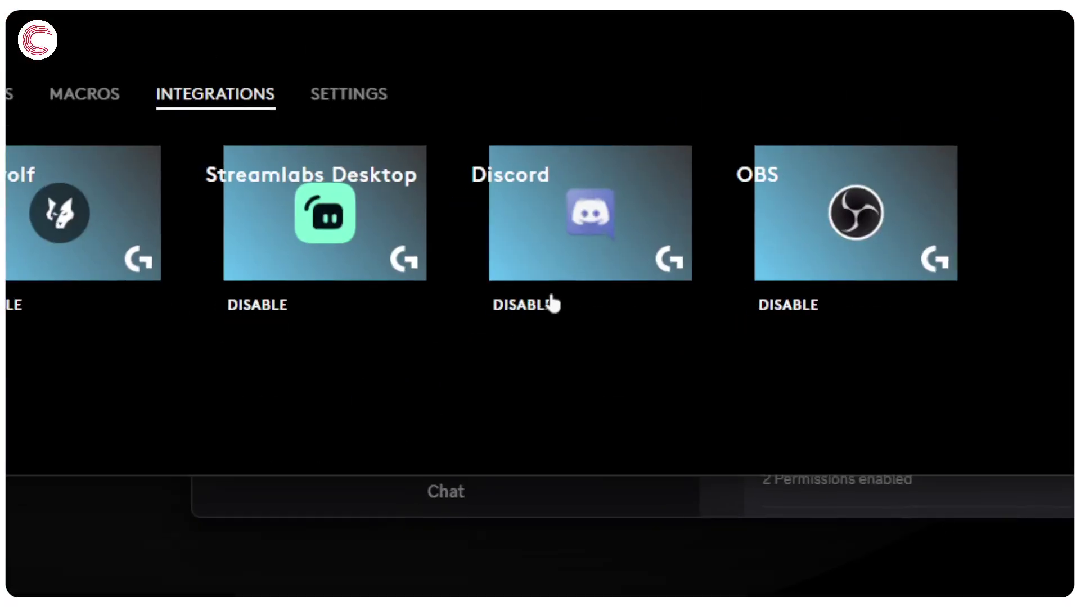